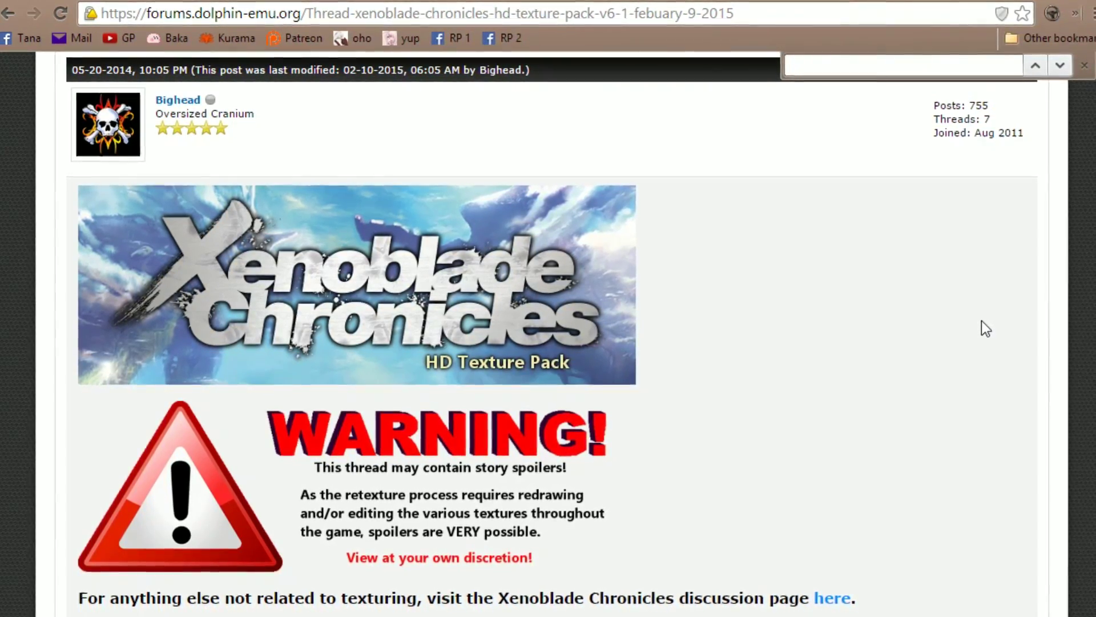
# Review the HD Texture Pack Downloads section of the forum thread, highlighting the Xenoblade Core Texture Pack and UltraHD Environment Pack.
pyautogui.scroll(-2, 940, 332)
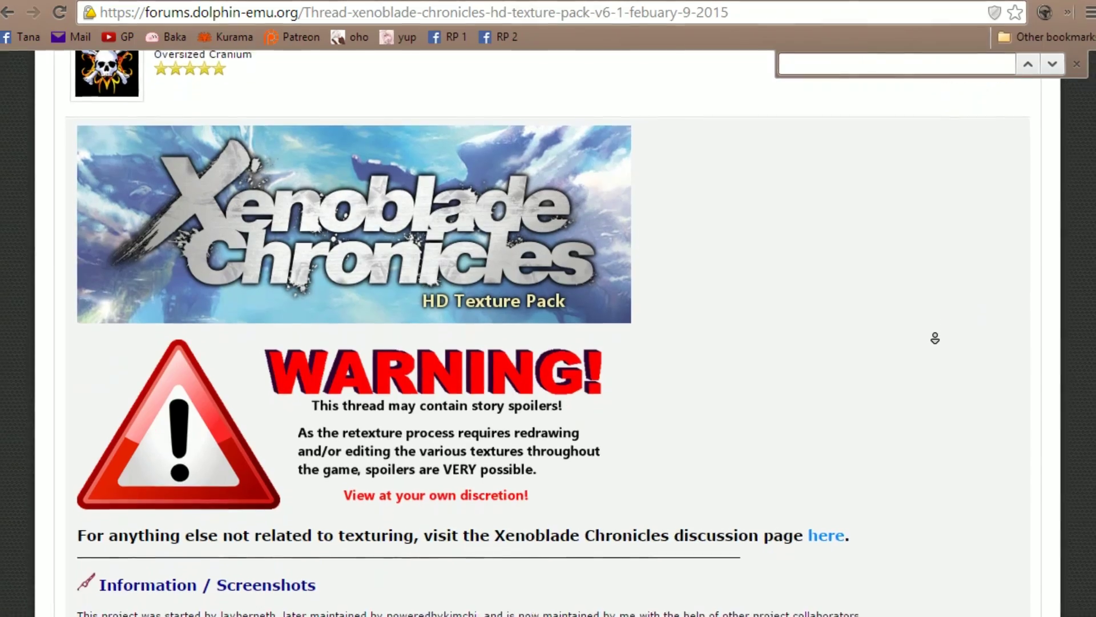
pyautogui.scroll(-6, 932, 341)
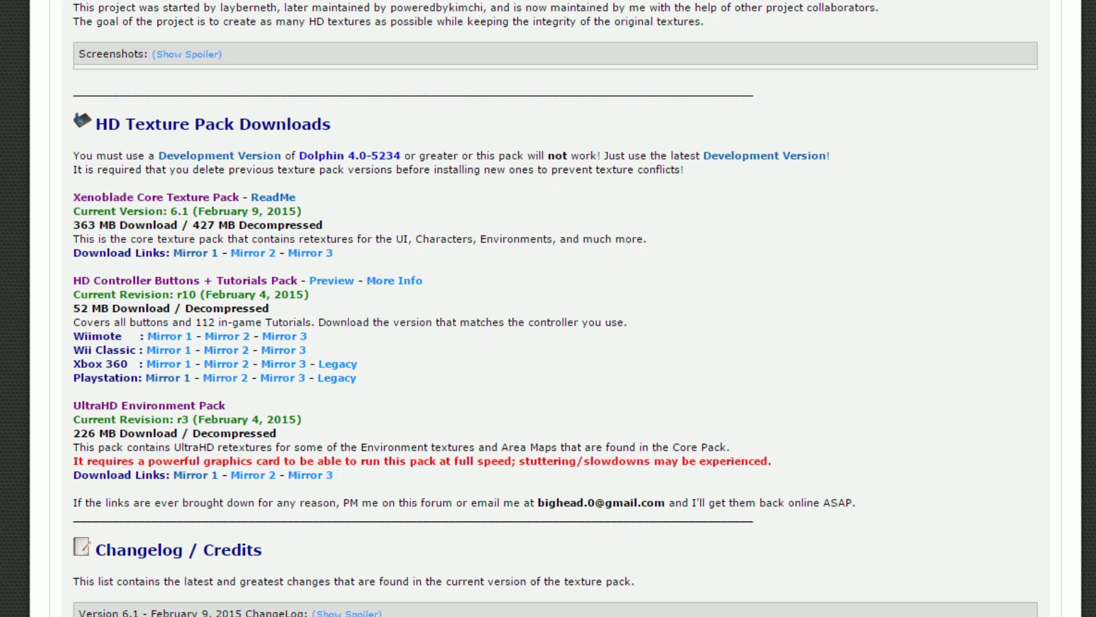
pyautogui.moveTo(73, 197); pyautogui.dragTo(242, 193)
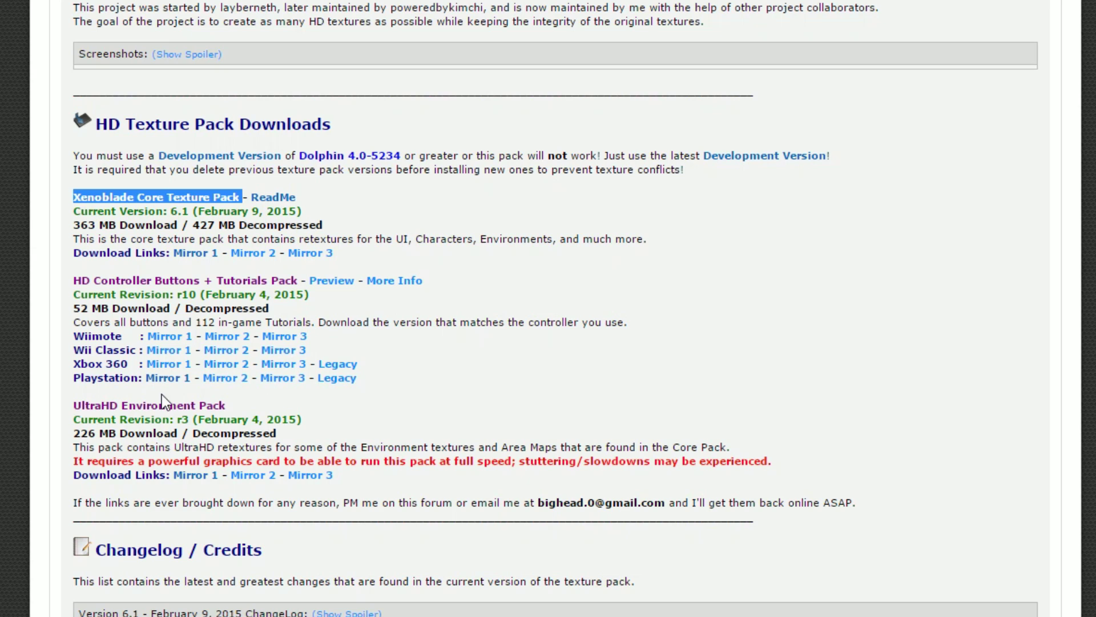
pyautogui.hotkey('alt', 'Tab')
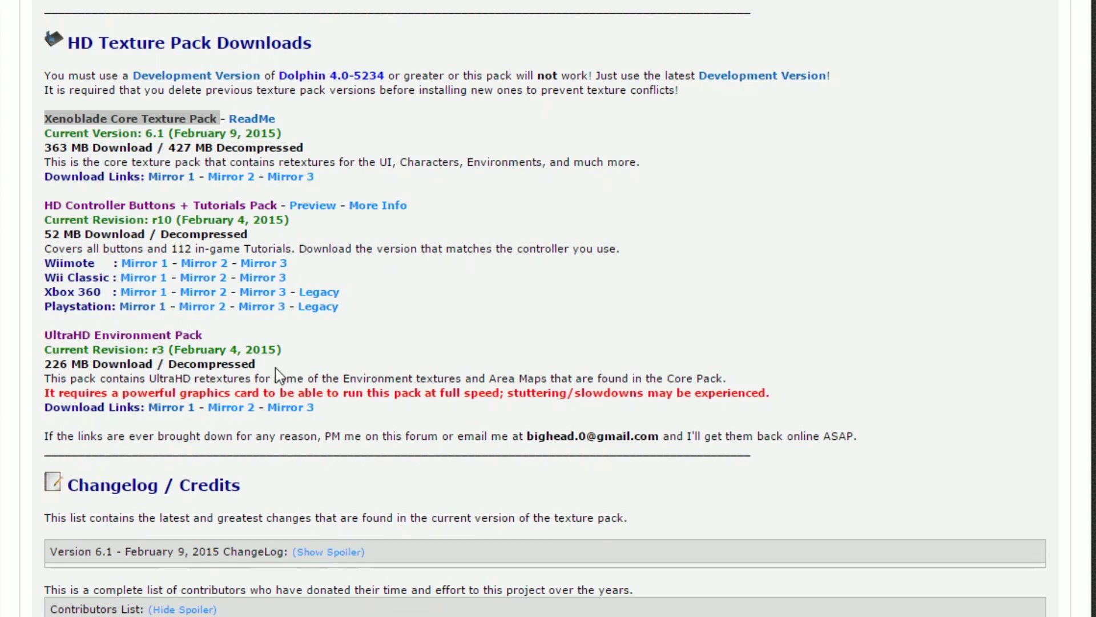
pyautogui.moveTo(40, 343); pyautogui.dragTo(264, 342)
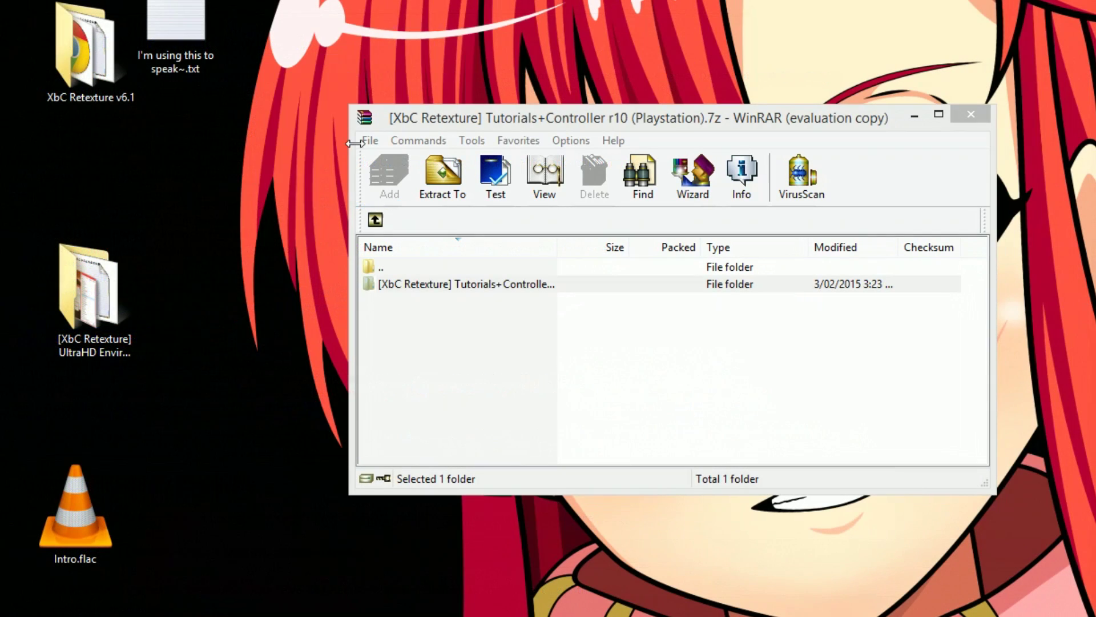
# Extract the Tutorials+Controller r10 (Playstation) folder from the WinRAR archive onto the desktop.
pyautogui.click(502, 116)
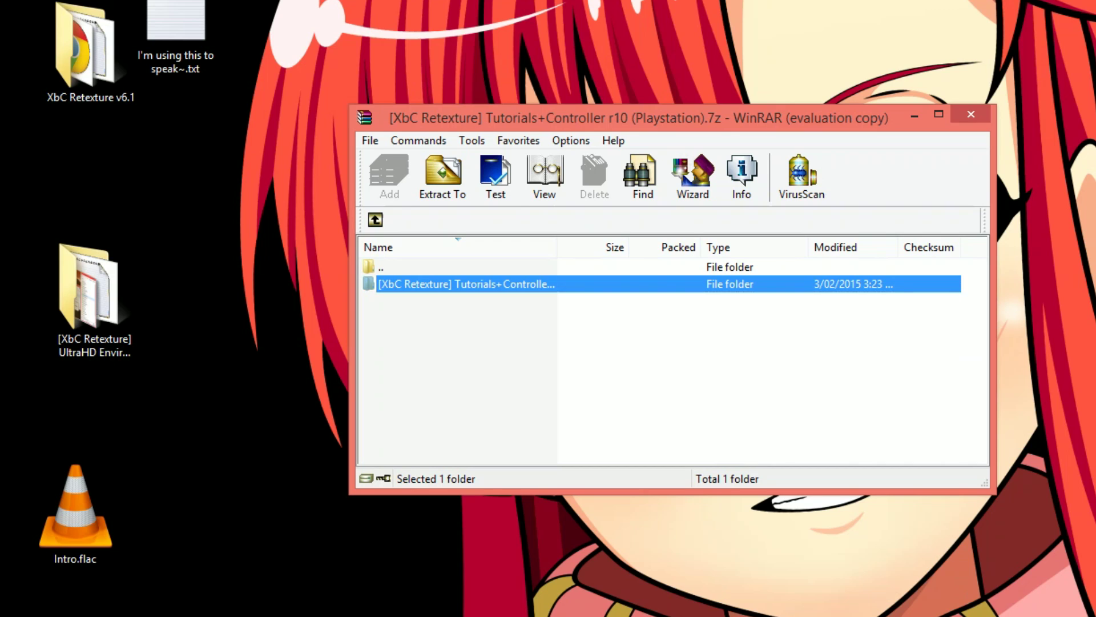
pyautogui.moveTo(486, 290); pyautogui.dragTo(195, 190)
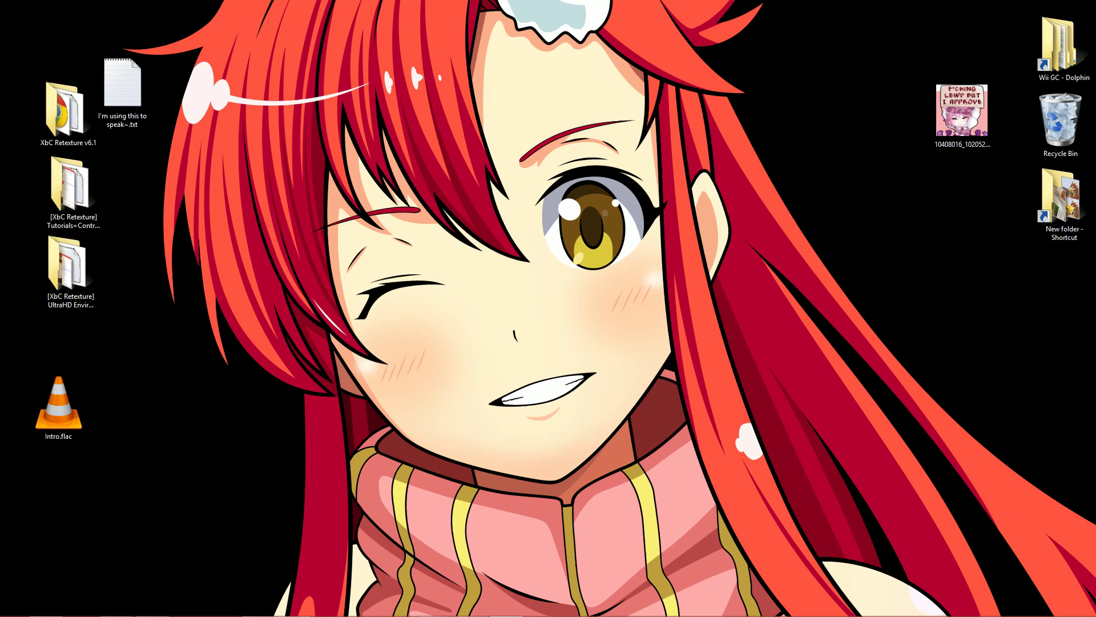
# Switch to Dolphin and look up the game ID of Xenoblade Chronicles in the game list.
pyautogui.moveTo(397, 610)
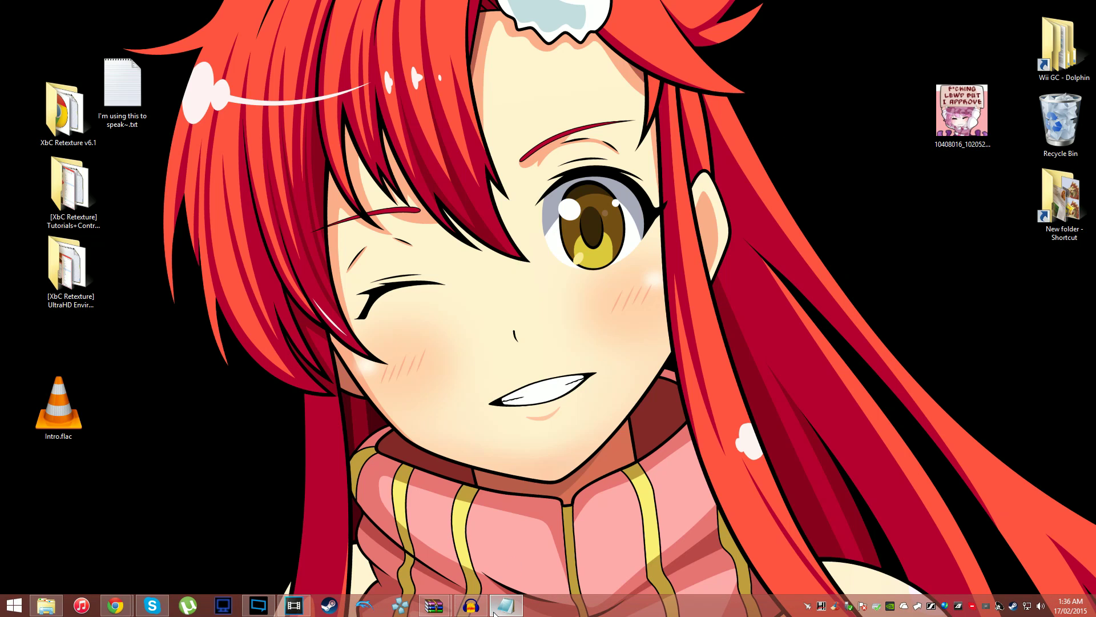
pyautogui.click(371, 609)
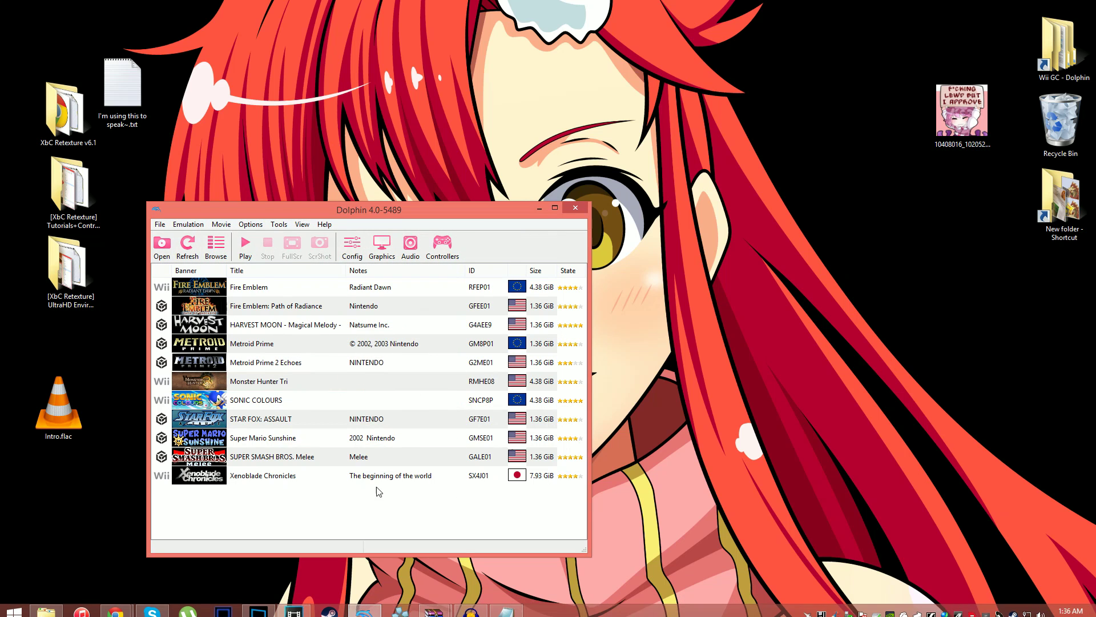
pyautogui.click(471, 477)
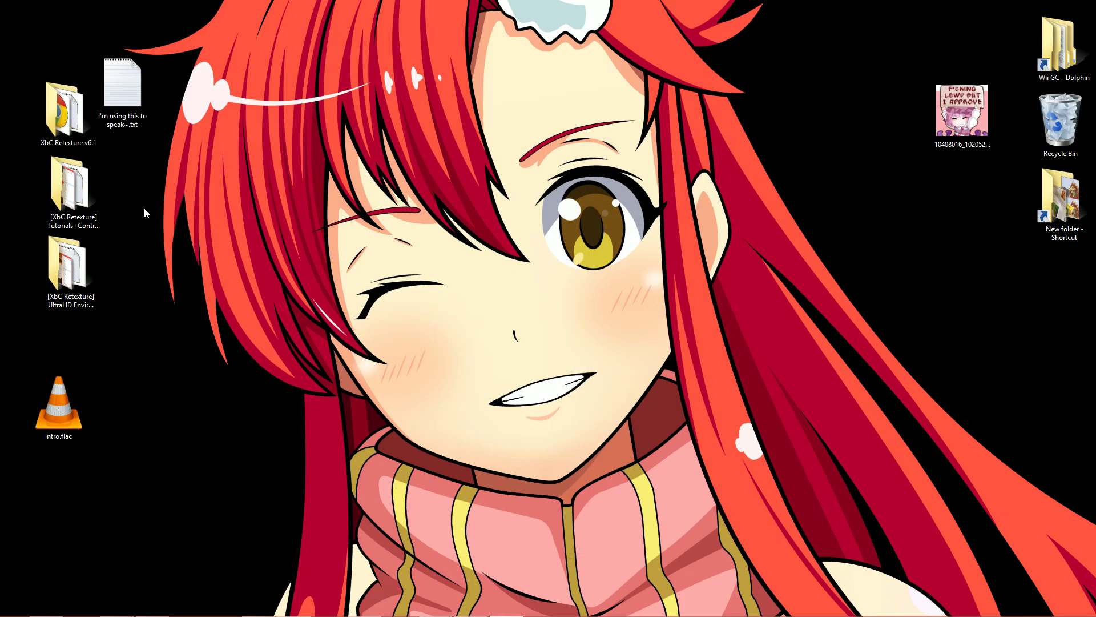
# Rename the SX4E01 folder inside the desktop's XbC Retexture v6.1 folder to SX4J01.
pyautogui.doubleClick(73, 126)
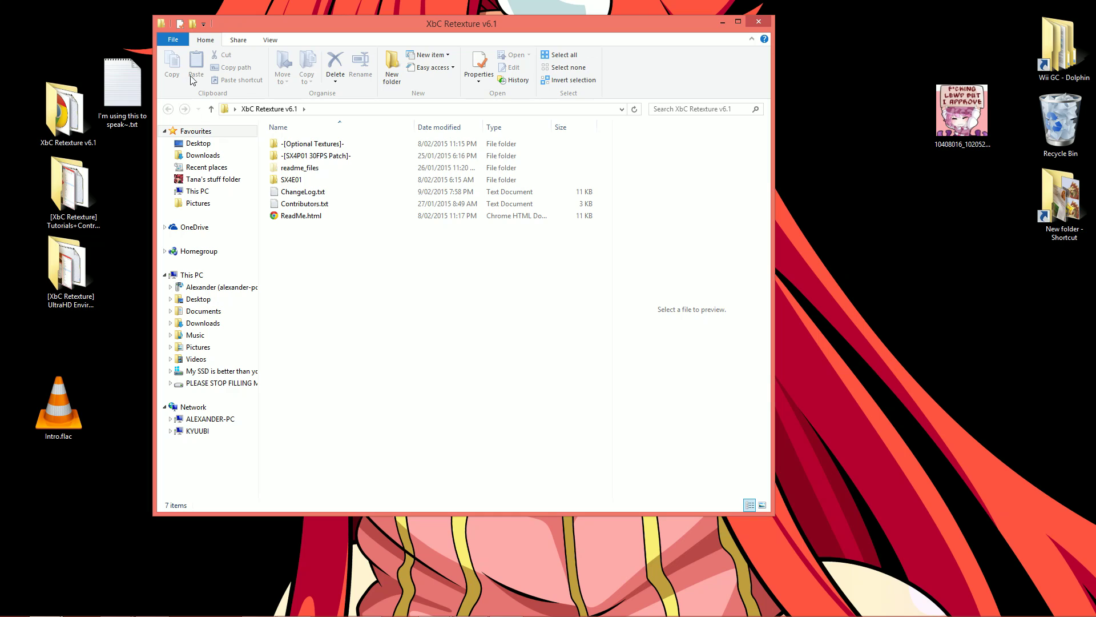
pyautogui.click(298, 181)
pyautogui.click(297, 182)
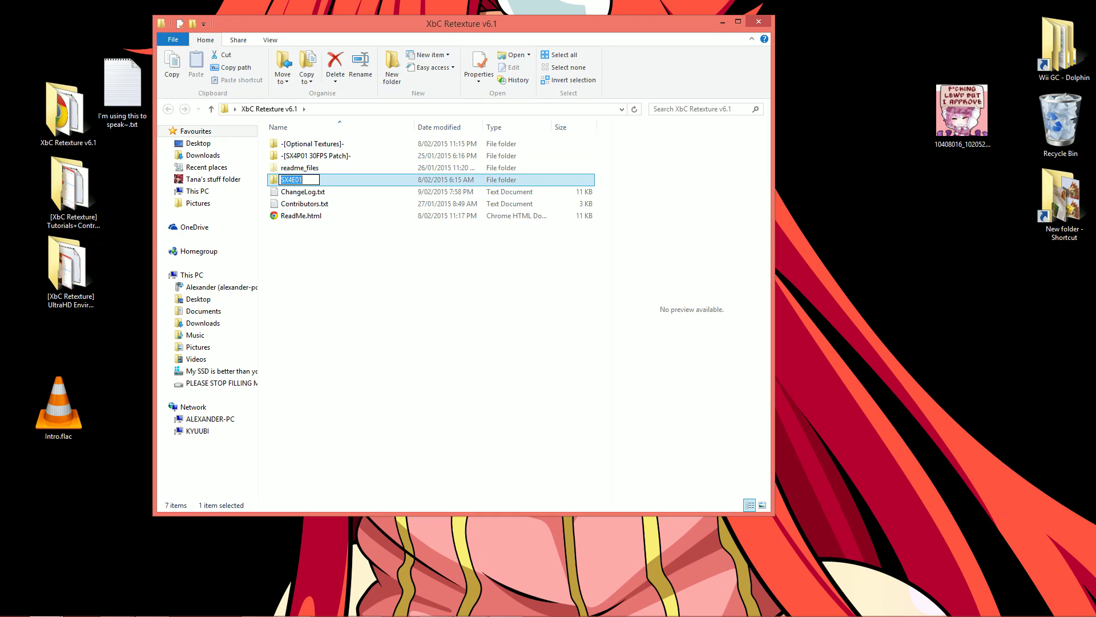
pyautogui.click(296, 180)
pyautogui.press('BackSpace')
pyautogui.write('J')
pyautogui.click(335, 260)
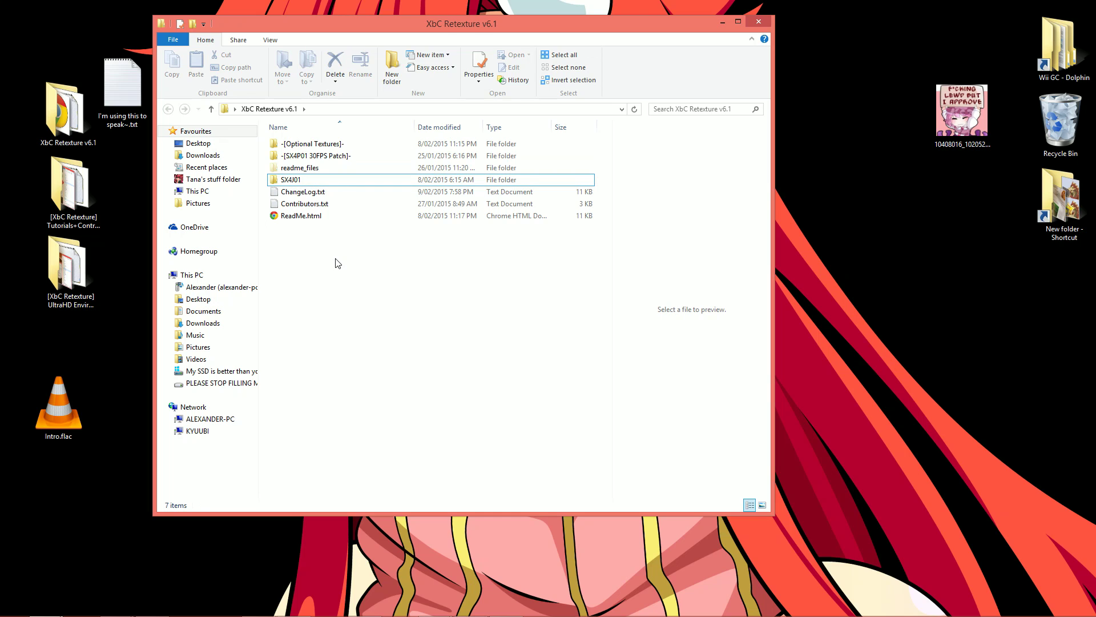
# Move the optional Super Smash Bros (Blue FX) Monado I texture into the Monado folder inside SX4J01.
pyautogui.press('Home')
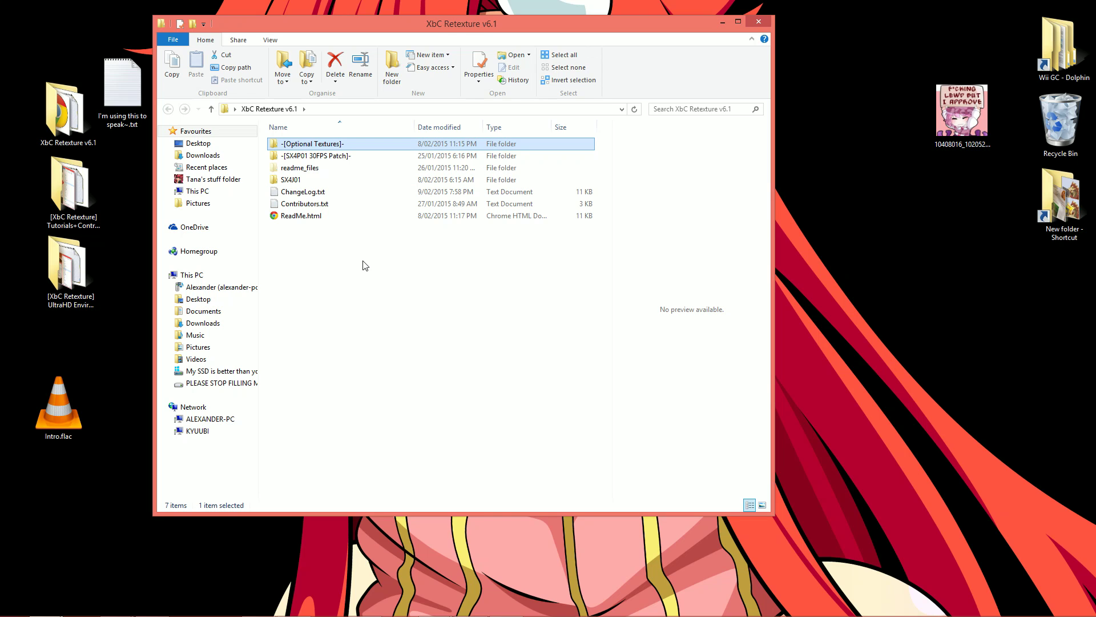
pyautogui.doubleClick(330, 147)
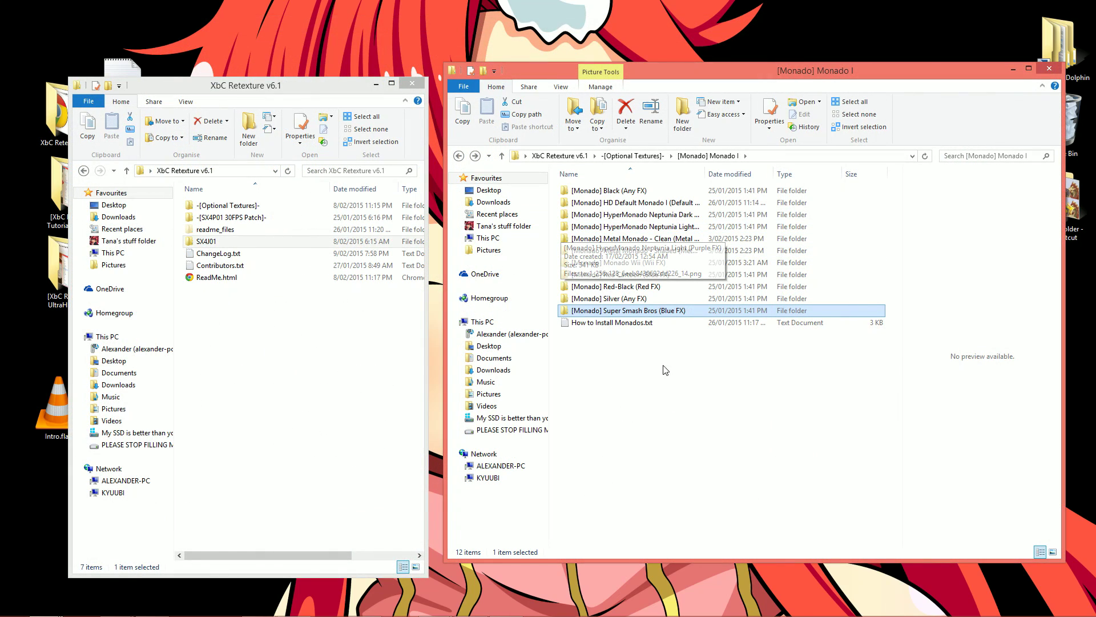
pyautogui.doubleClick(656, 313)
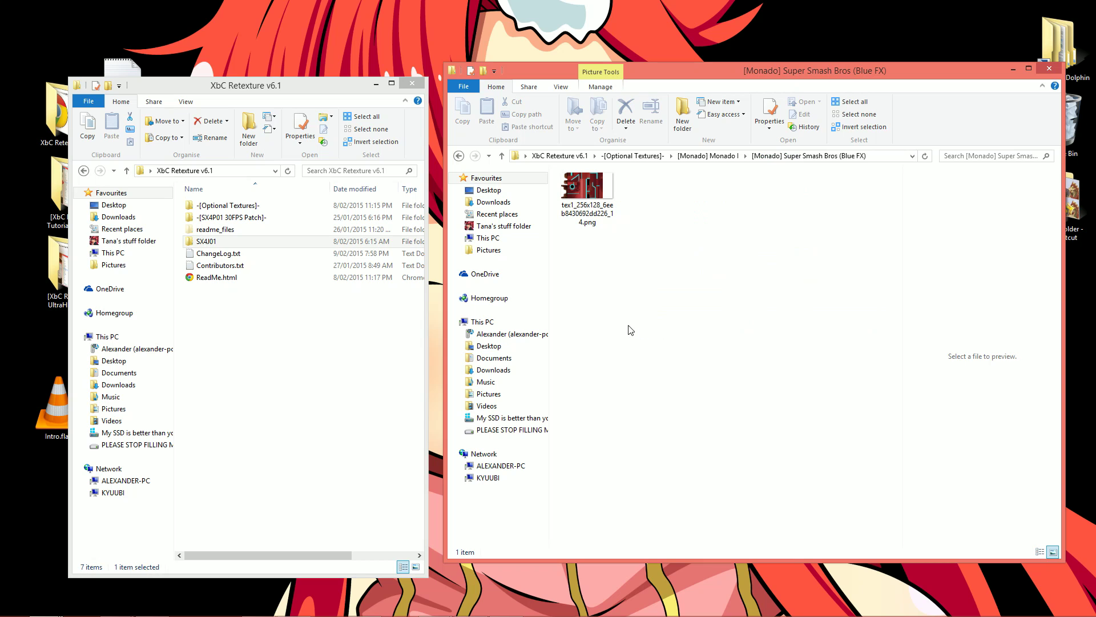
pyautogui.click(247, 252)
pyautogui.doubleClick(246, 251)
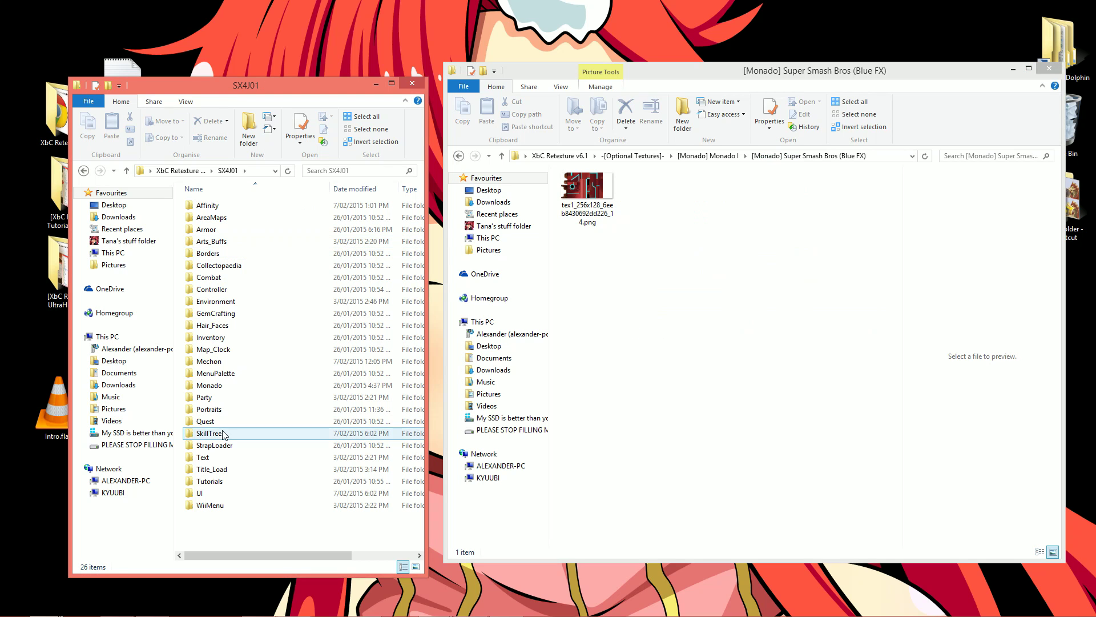
pyautogui.doubleClick(227, 380)
pyautogui.moveTo(587, 188); pyautogui.dragTo(328, 226)
pyautogui.click(505, 233)
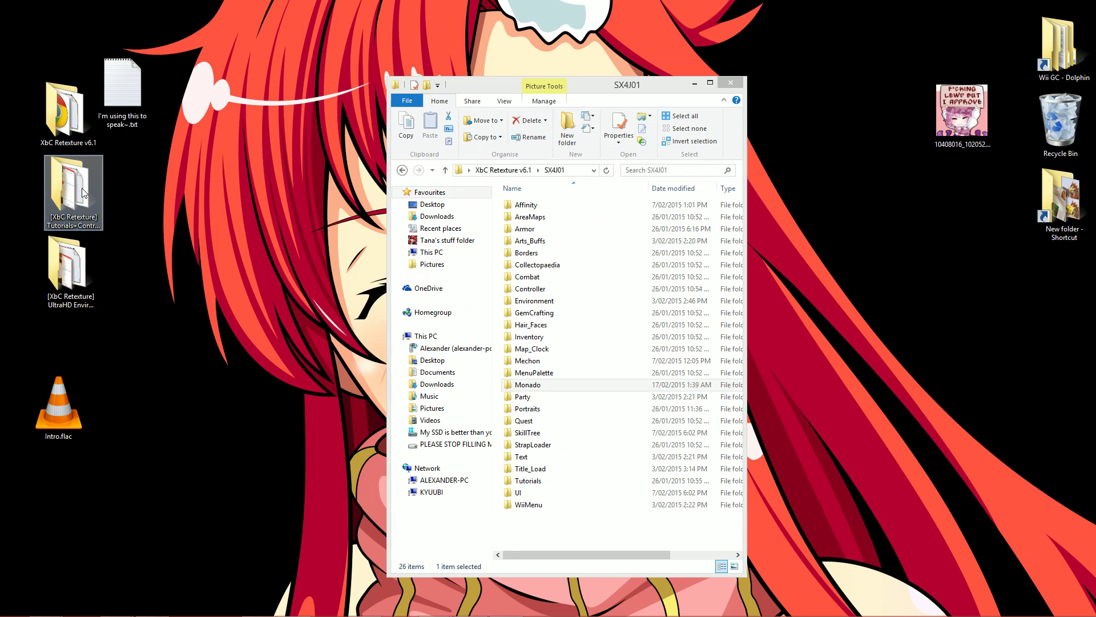
# Move the Controller and Tutorials folders from the desktop's Tutorials+Controller r10 (Playstation) folder into SX4J01.
pyautogui.doubleClick(70, 189)
pyautogui.moveTo(534, 107); pyautogui.dragTo(885, 96)
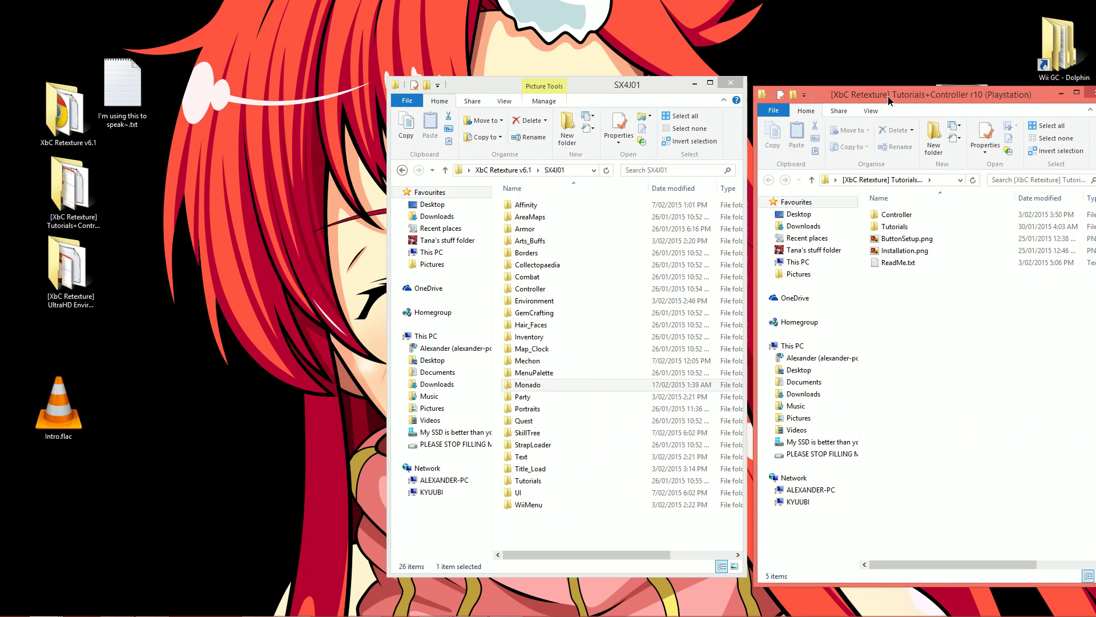
pyautogui.click(901, 227)
pyautogui.hotkey('shift', 'Up')
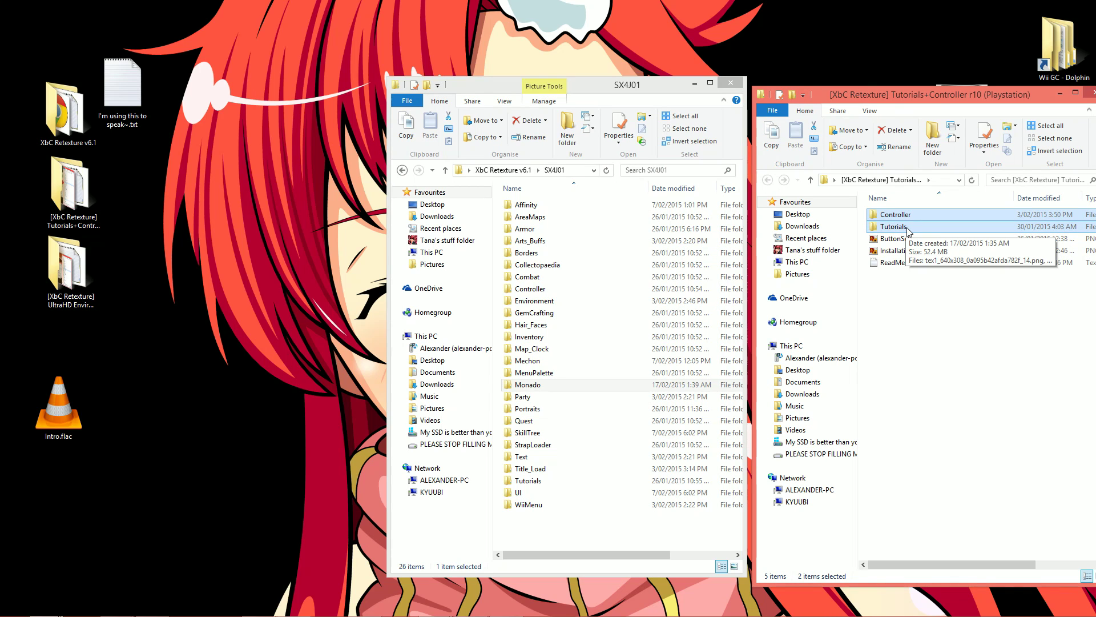
pyautogui.moveTo(902, 229); pyautogui.dragTo(519, 527)
# Move the AreaMaps and Environment folders from UltraHD Environment Textures r3 into SX4J01, replacing the files in the destination.
pyautogui.doubleClick(90, 262)
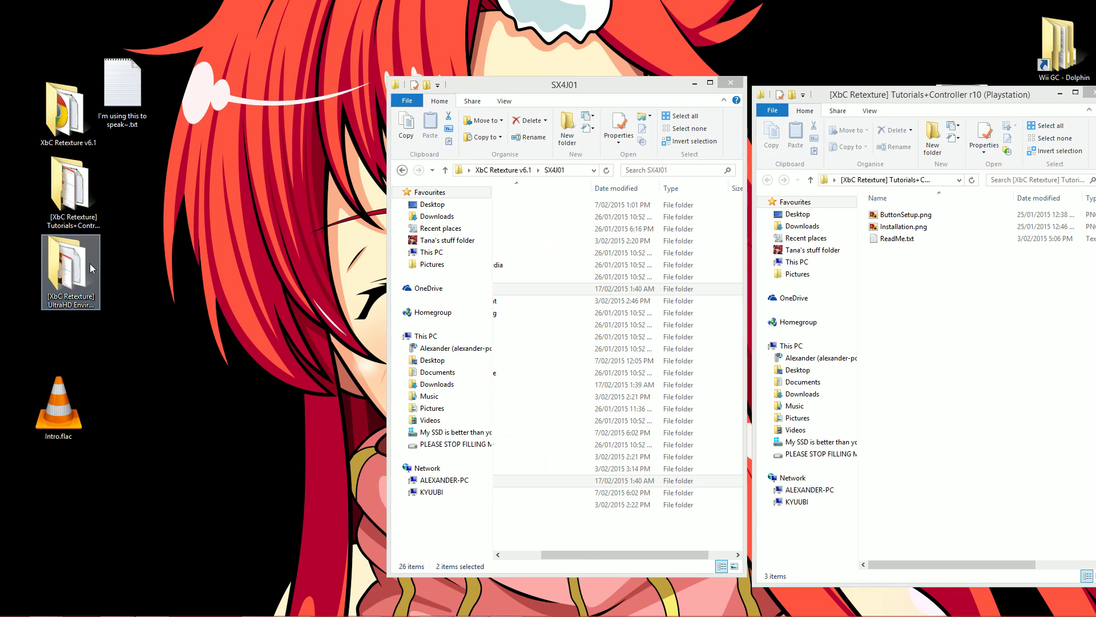
pyautogui.click(921, 233)
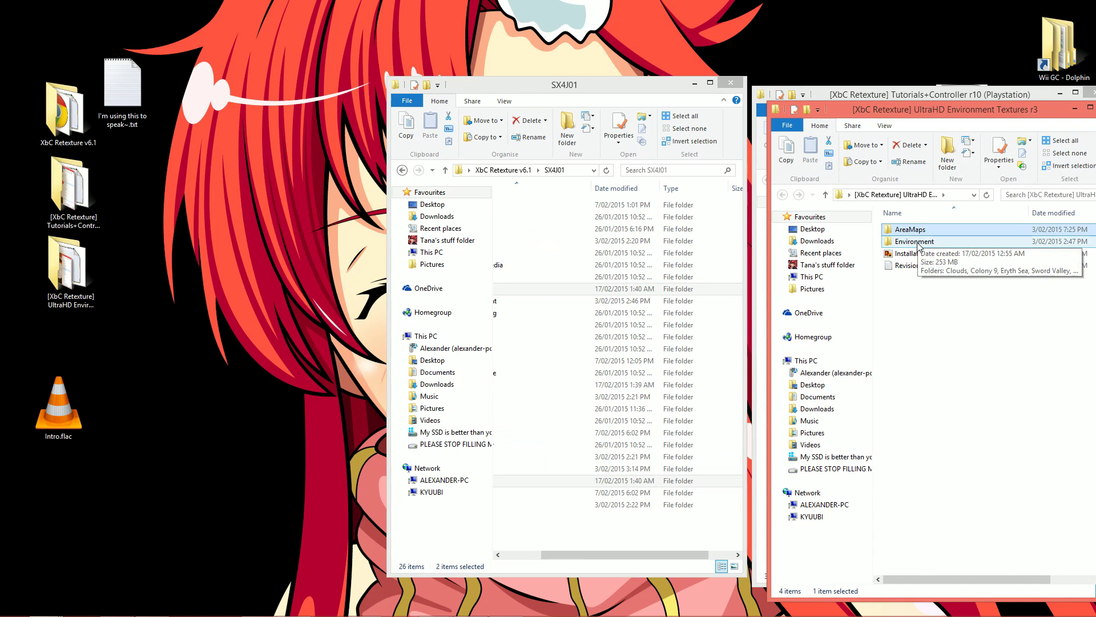
pyautogui.keyDown('ctrl'); pyautogui.click(923, 242); pyautogui.keyUp('ctrl')
pyautogui.moveTo(923, 244); pyautogui.dragTo(569, 542)
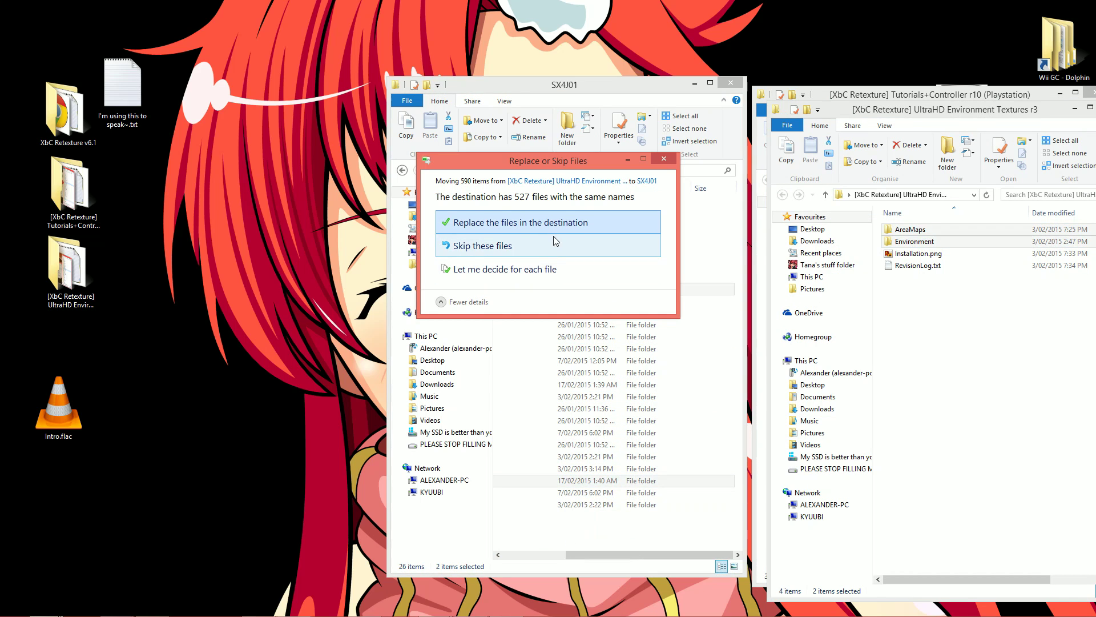
pyautogui.click(542, 224)
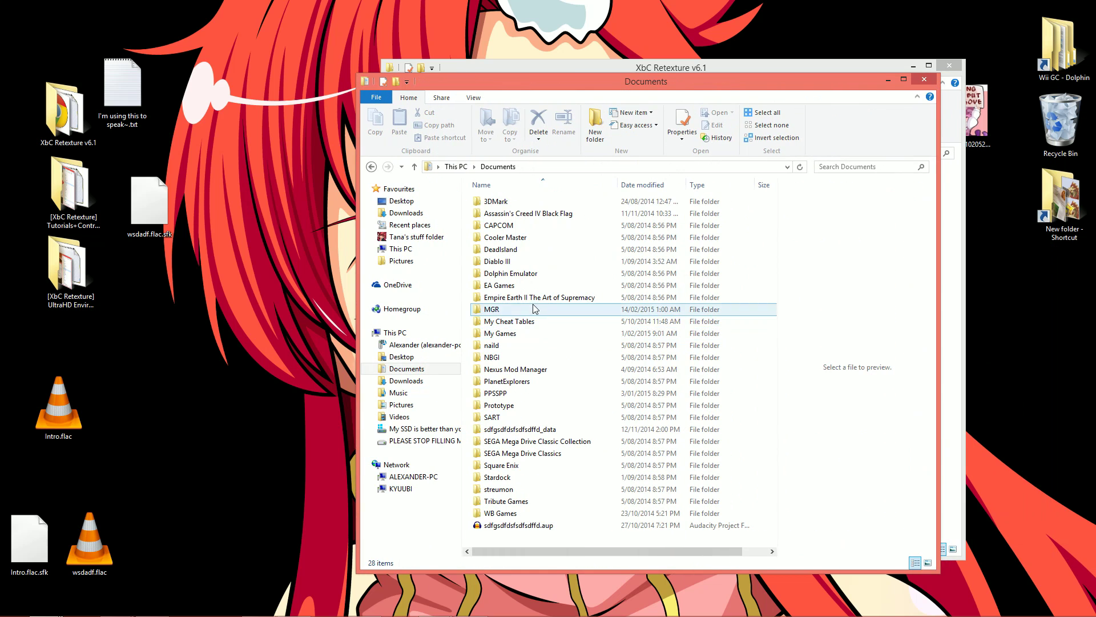
# Open the Textures folder under Dolphin Emulator\Load in Documents and place its window beside the XbC Retexture v6.1 window.
pyautogui.doubleClick(513, 273)
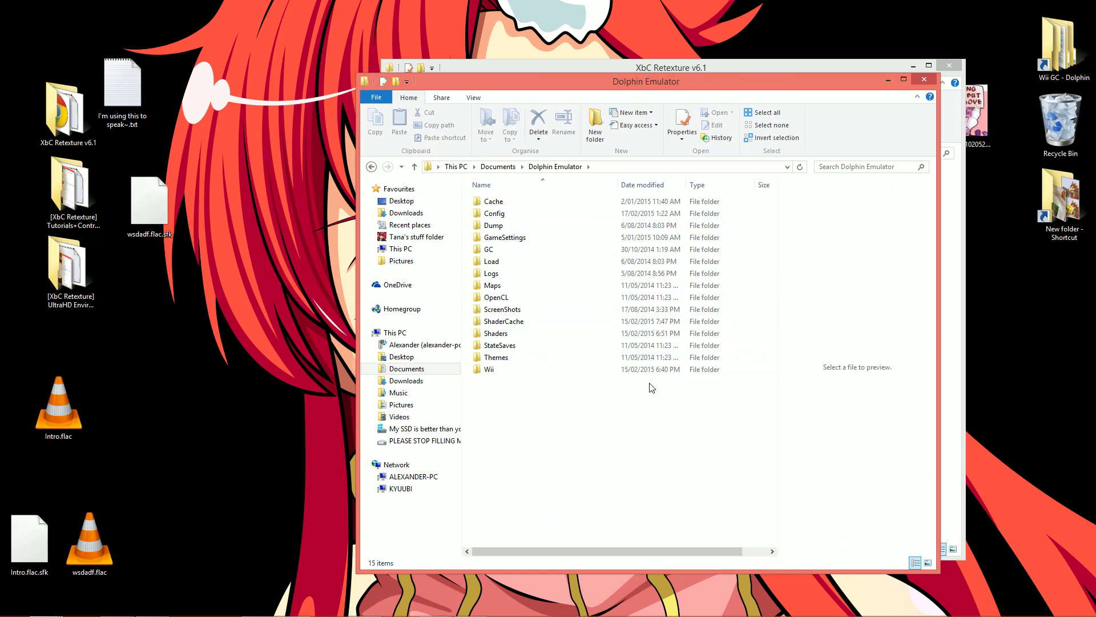
pyautogui.doubleClick(496, 261)
pyautogui.doubleClick(503, 203)
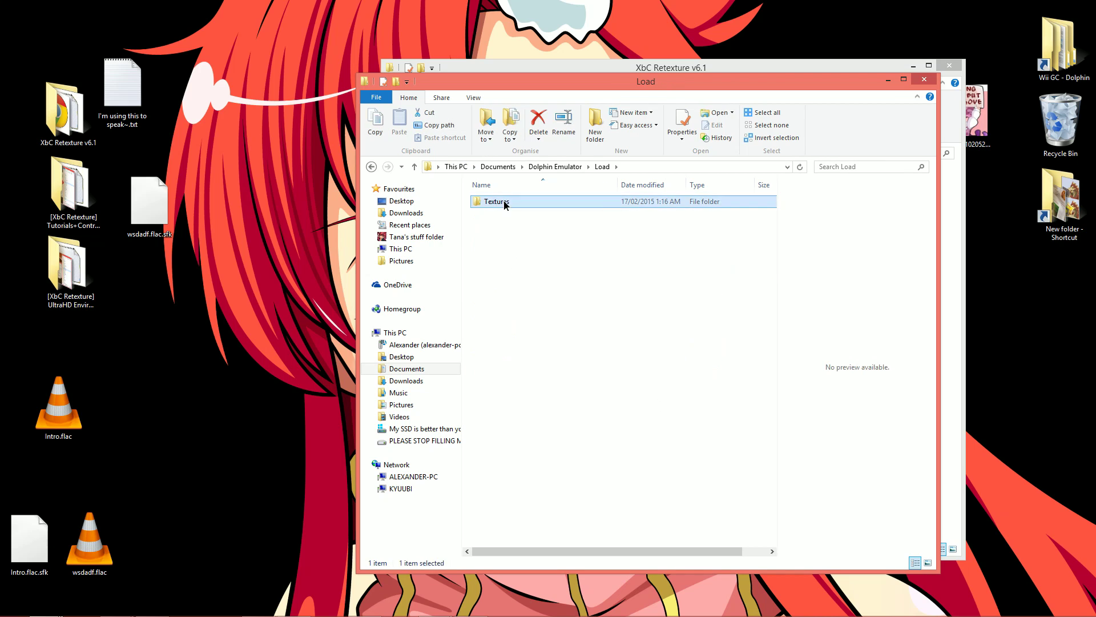
pyautogui.moveTo(605, 85); pyautogui.dragTo(374, 94)
# Cut the SX4J01 folder from XbC Retexture v6.1 and paste it into Dolphin's Load\Textures folder.
pyautogui.click(709, 68)
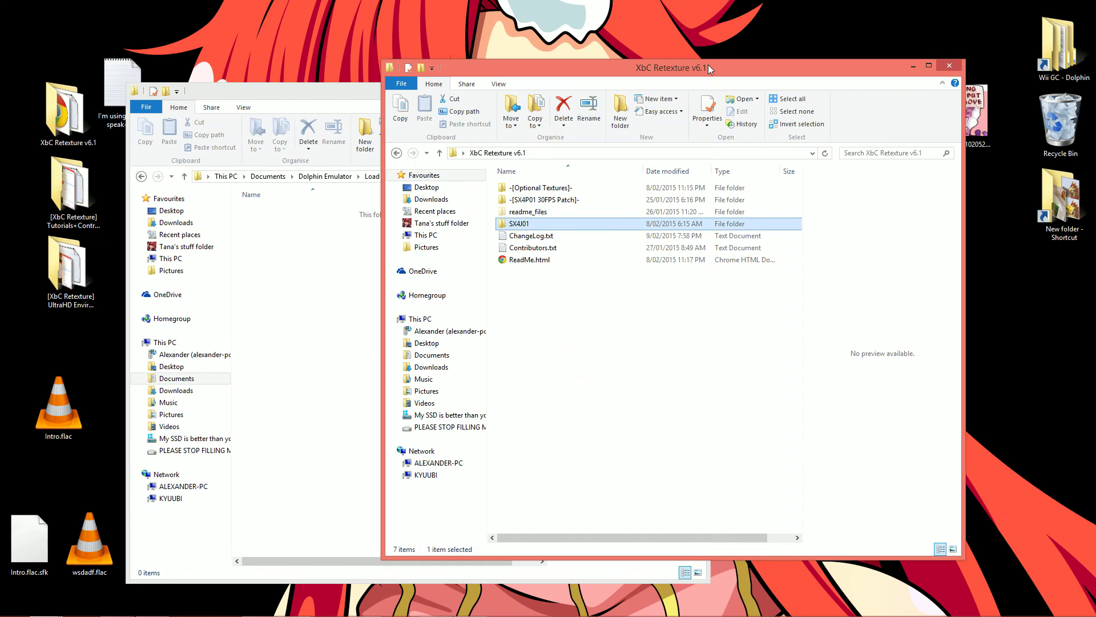
pyautogui.rightClick(526, 226)
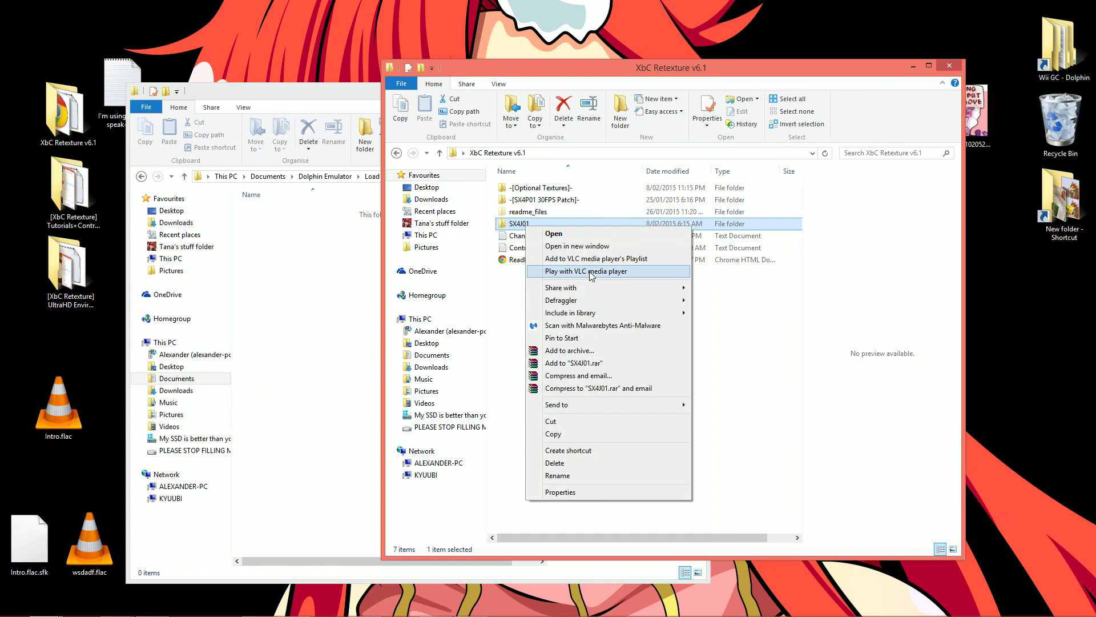
pyautogui.click(576, 420)
pyautogui.click(361, 297)
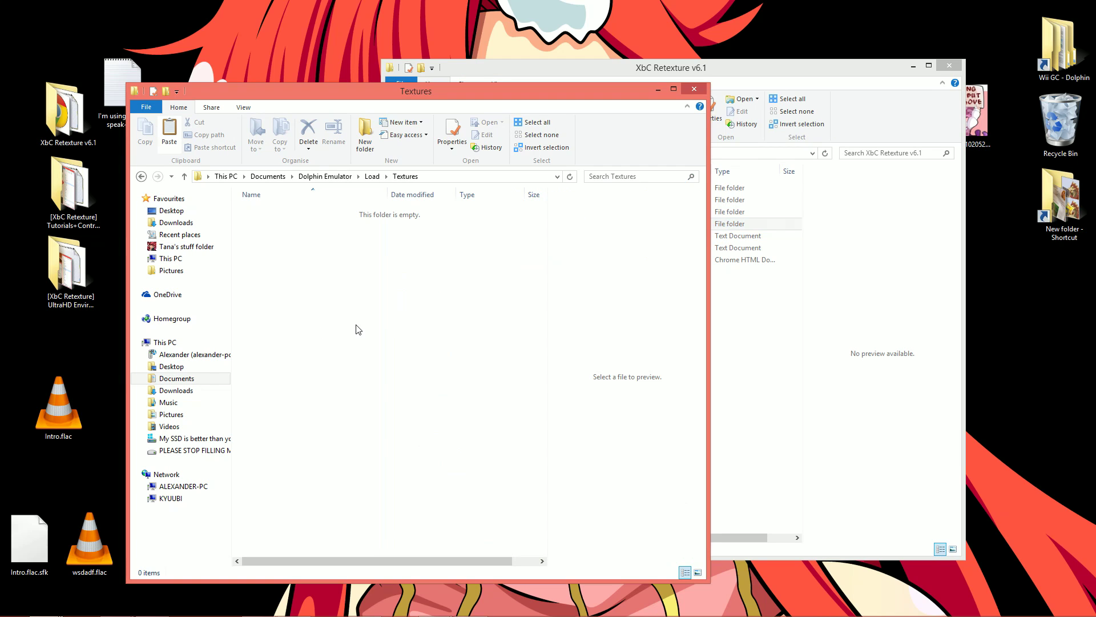
pyautogui.rightClick(356, 326)
pyautogui.click(379, 403)
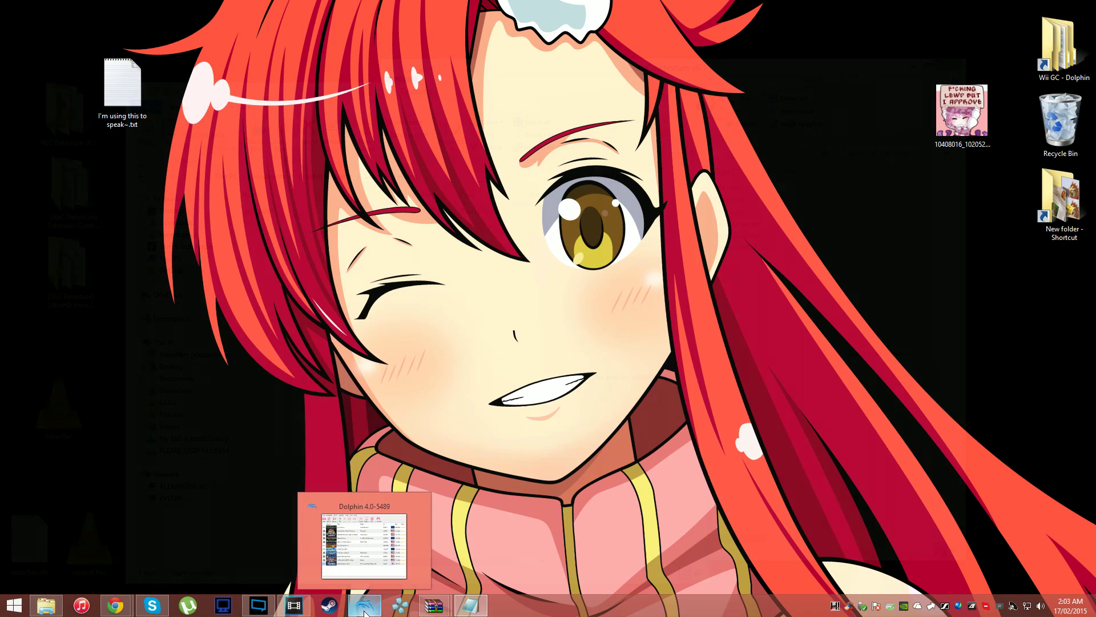
# Switch to Dolphin and check the Load Custom Textures option and the texture cache accuracy in the graphics configuration.
pyautogui.click(364, 608)
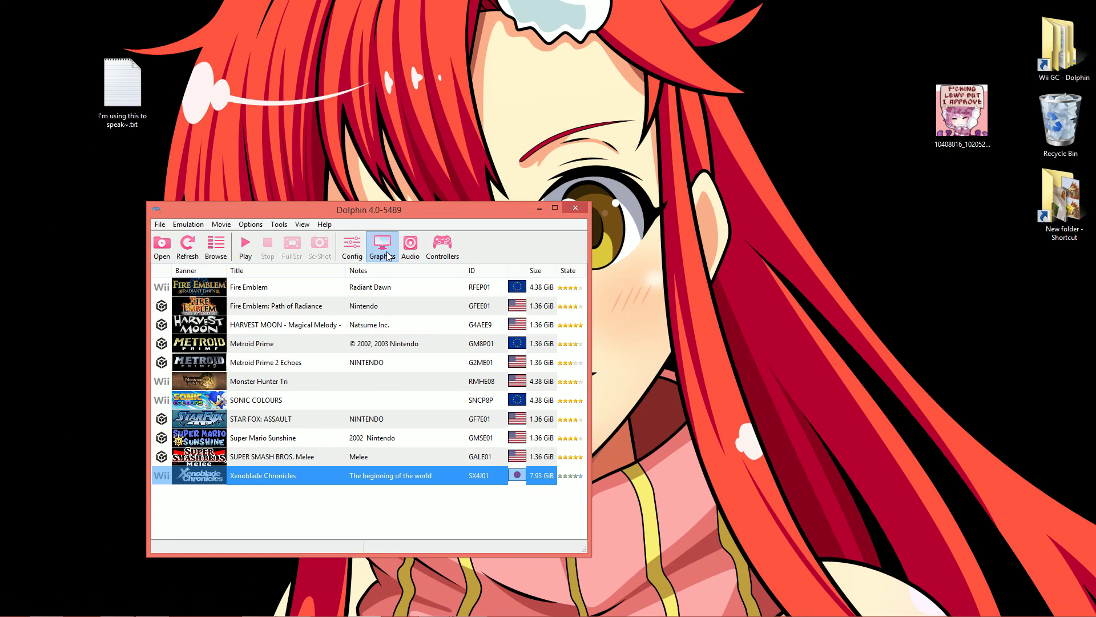
pyautogui.click(389, 255)
pyautogui.click(396, 237)
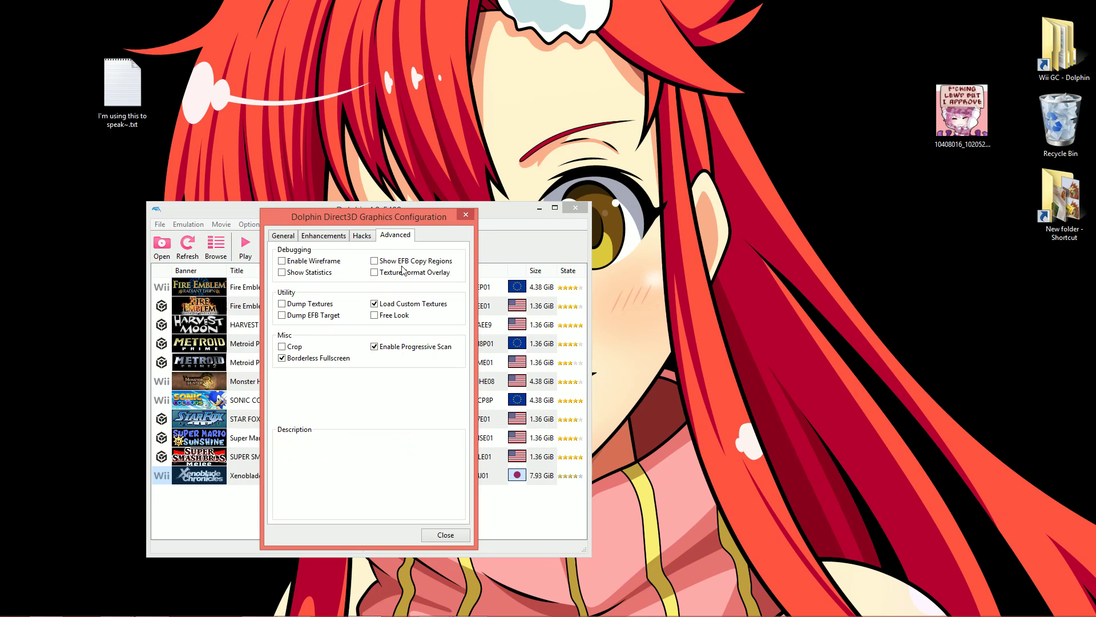
pyautogui.moveTo(404, 306)
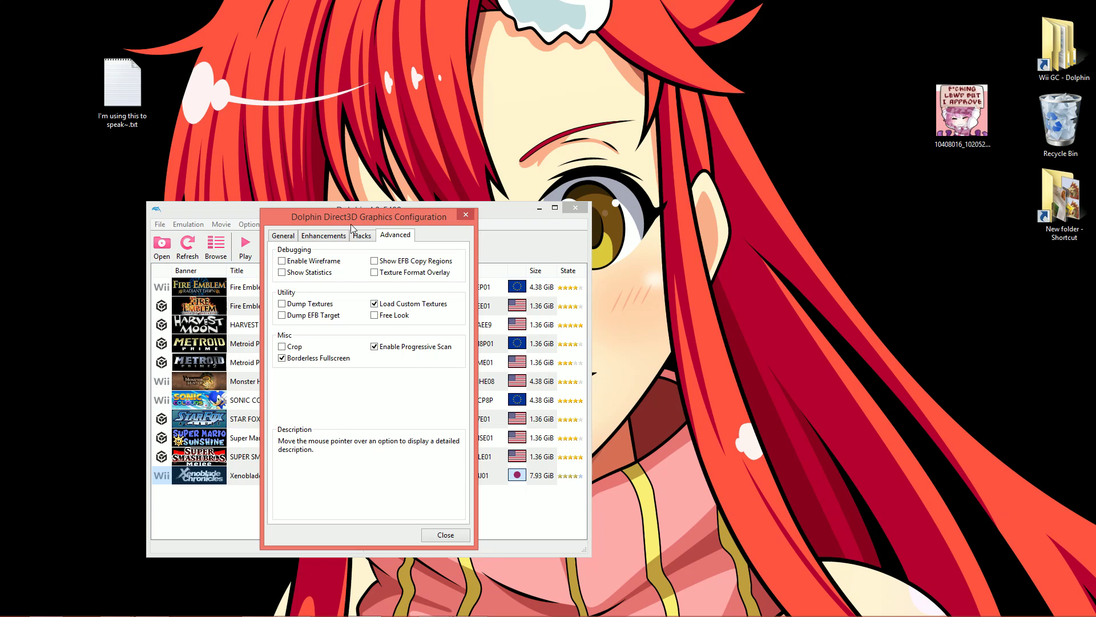
pyautogui.click(362, 236)
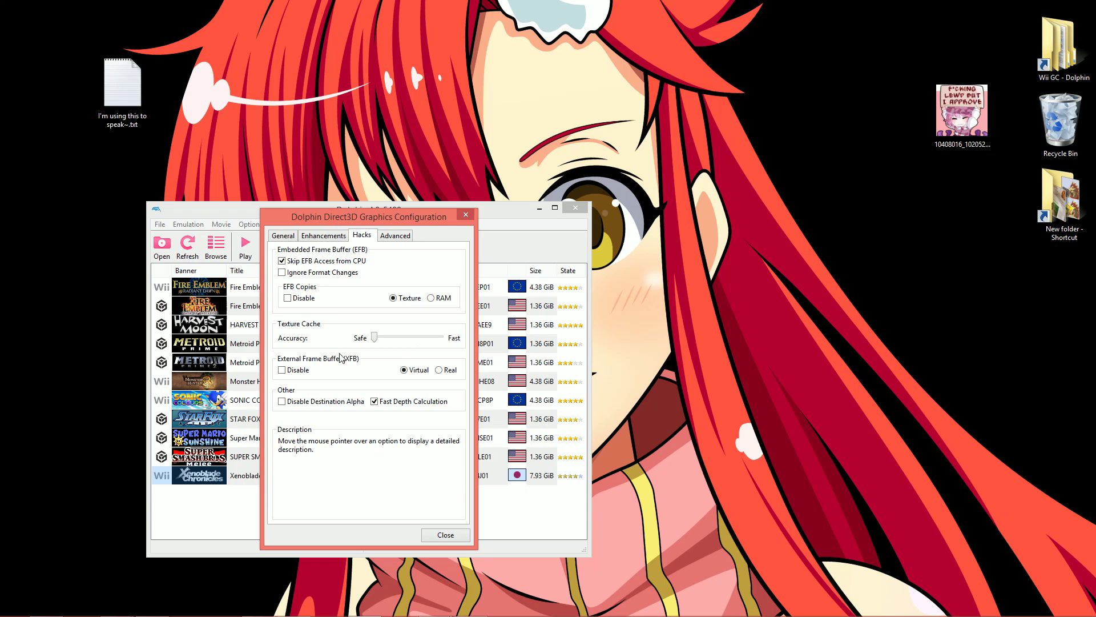
pyautogui.moveTo(375, 342)
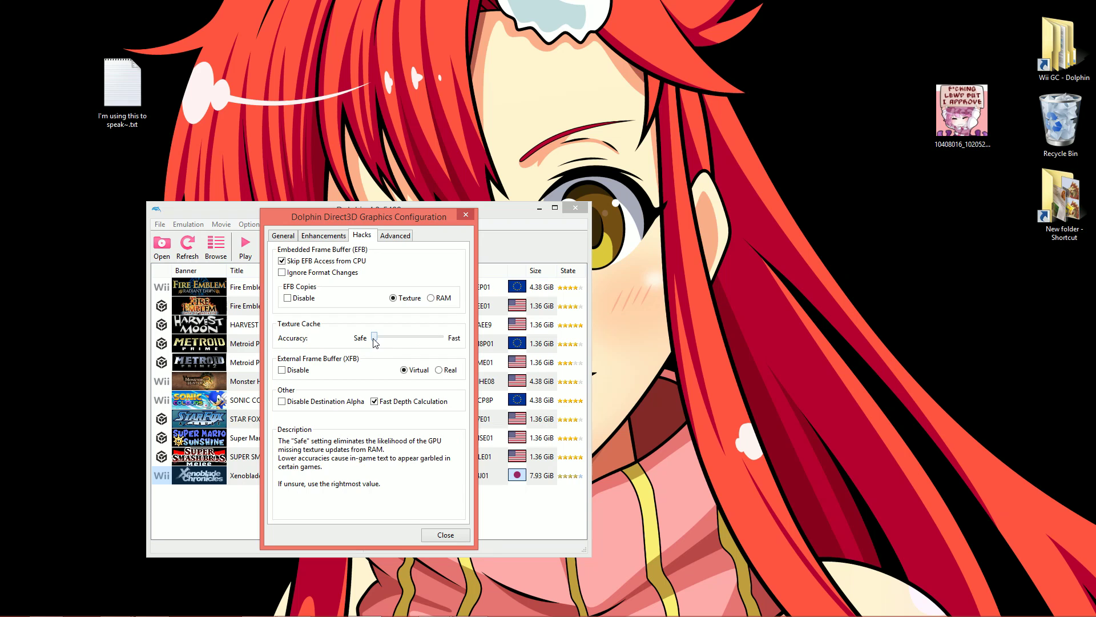
pyautogui.press('Escape')
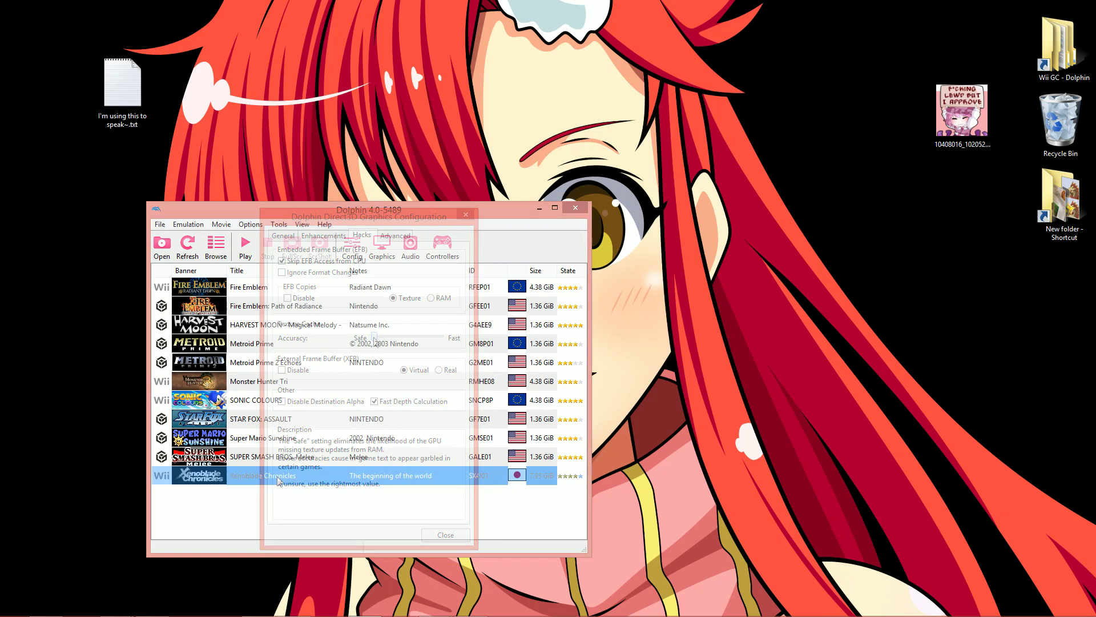